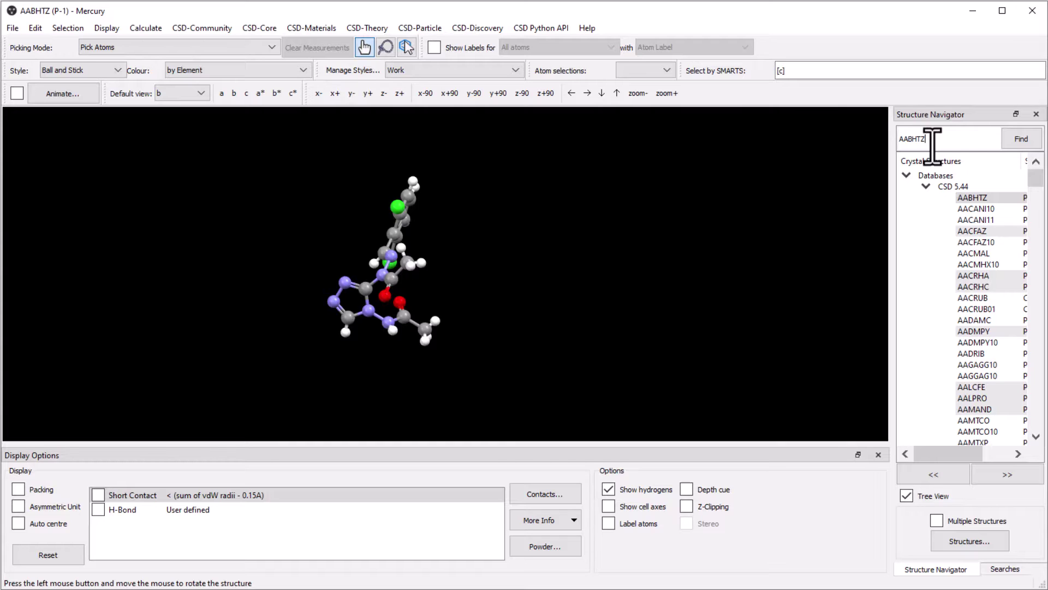
- Load the crystal structure ACSALA and turn on its unit cell packing
{"action": "key", "text": "BackSpace"}
{"action": "key", "text": "BackSpace"}
{"action": "key", "text": "BackSpace"}
{"action": "key", "text": "BackSpace"}
{"action": "key", "text": "BackSpace"}
{"action": "key", "text": "BackSpace"}
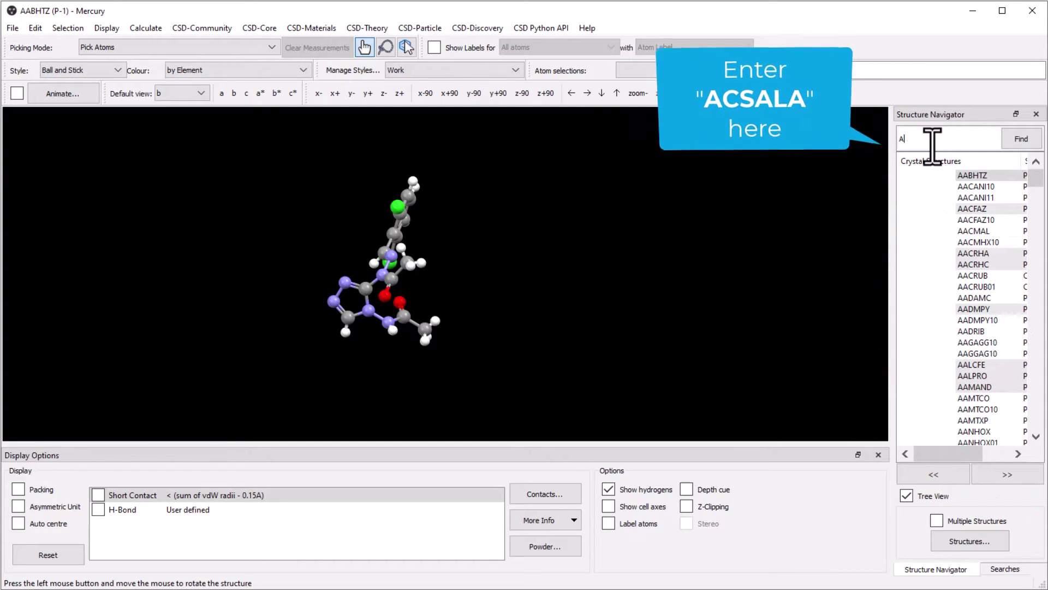
{"action": "type", "text": "ACS"}
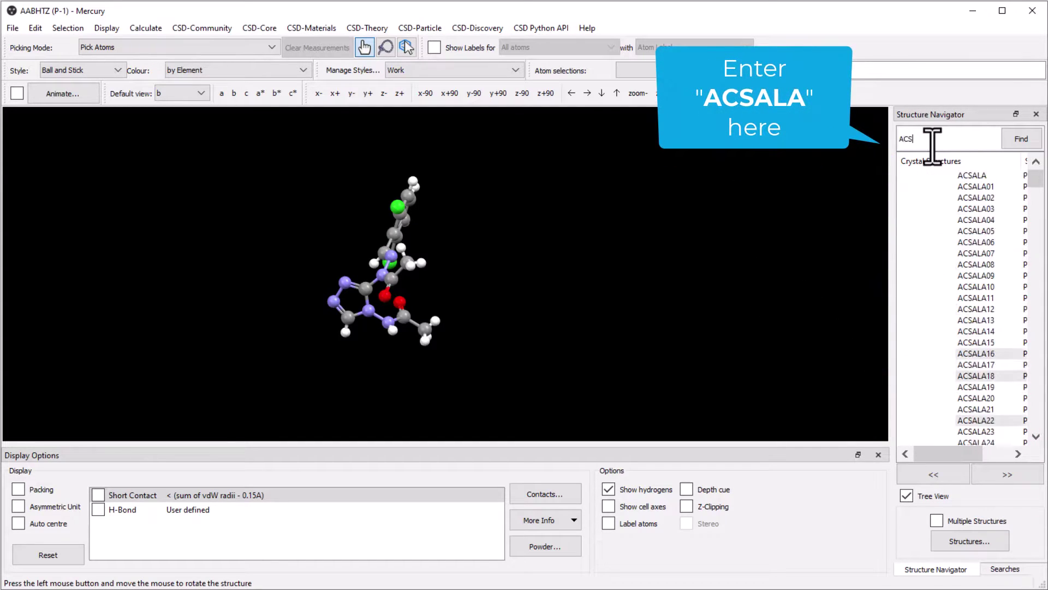
{"action": "type", "text": "ALA"}
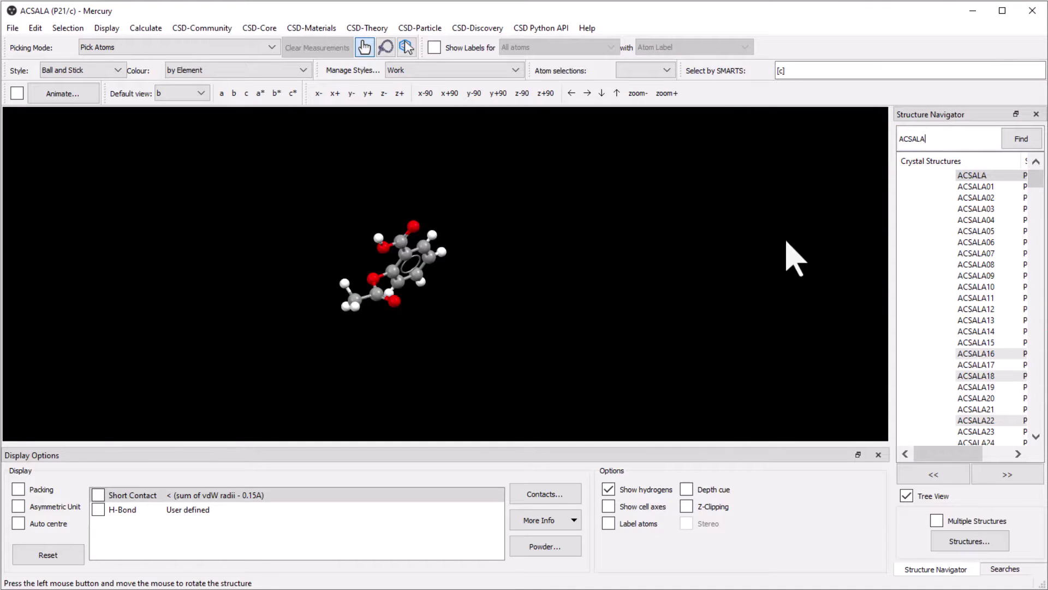
{"action": "left_click", "coordinate": [18, 489]}
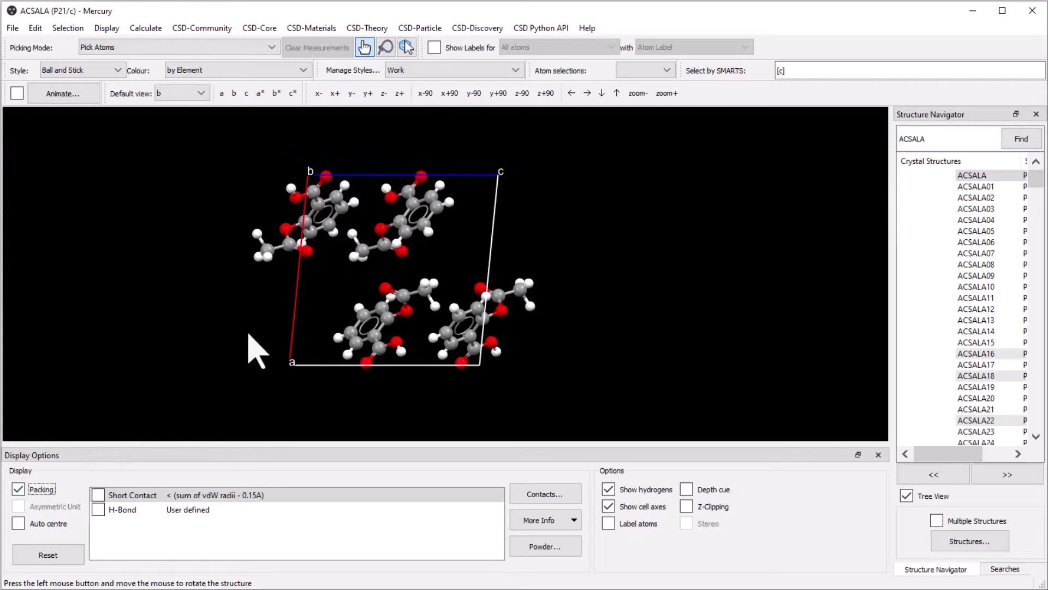
{"action": "middle_click_drag", "start_coordinate": [309, 326], "coordinate": [152, 326]}
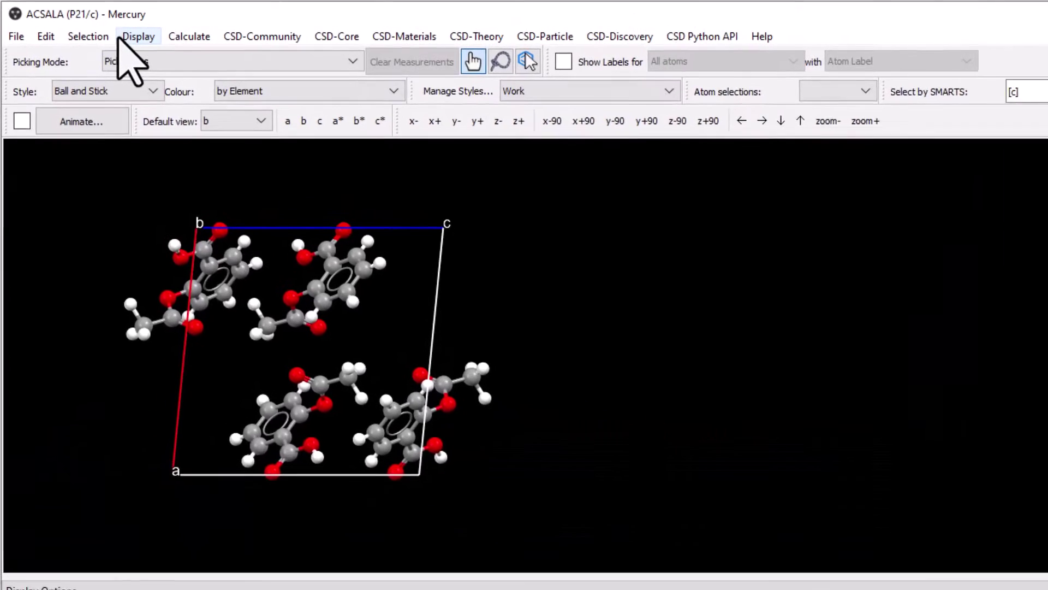
- Display the symmetry elements in the packed ACSALA cell and turn the cell to an oblique orientation
{"action": "left_click", "coordinate": [95, 29]}
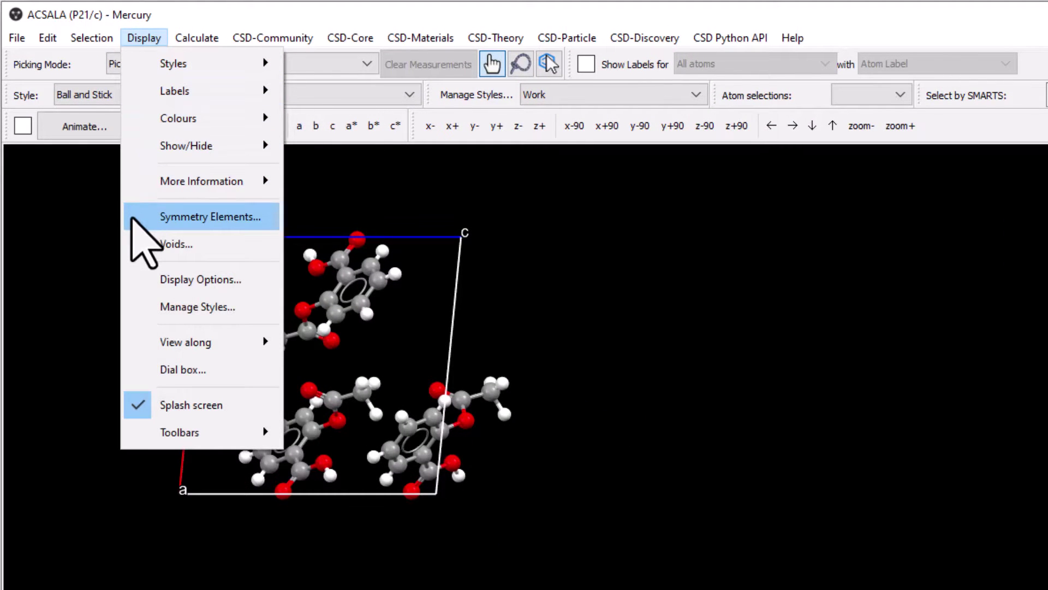
{"action": "left_click", "coordinate": [210, 216]}
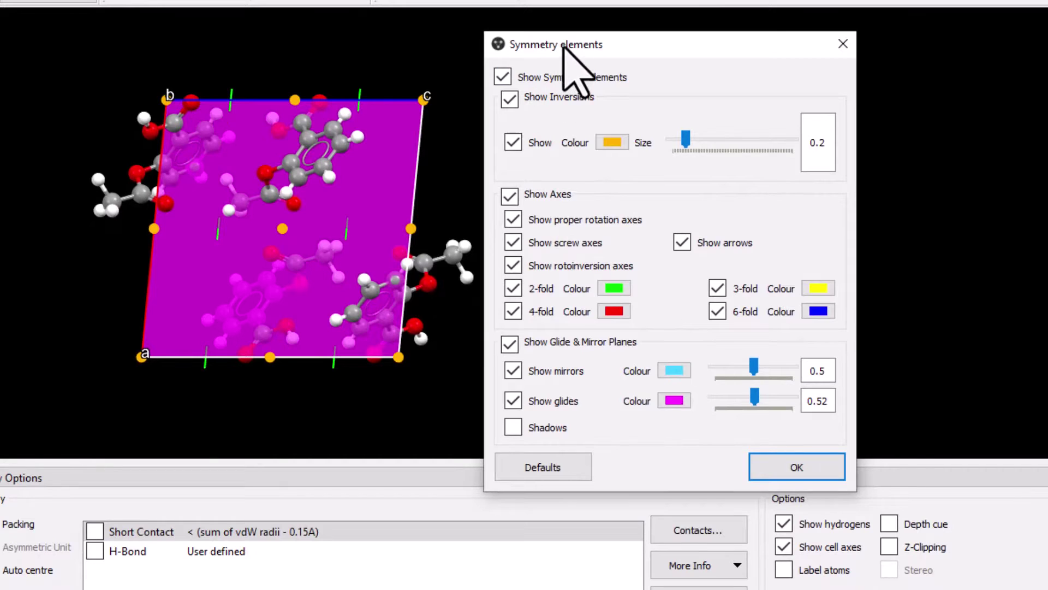
{"action": "left_click_drag", "start_coordinate": [565, 49], "coordinate": [741, 28]}
{"action": "mouse_move", "coordinate": [351, 187]}
{"action": "middle_mouse_down"}
{"action": "mouse_move", "coordinate": [393, 186]}
{"action": "mouse_move", "coordinate": [363, 175]}
{"action": "middle_mouse_up"}
{"action": "left_click_drag", "start_coordinate": [388, 225], "coordinate": [344, 186]}
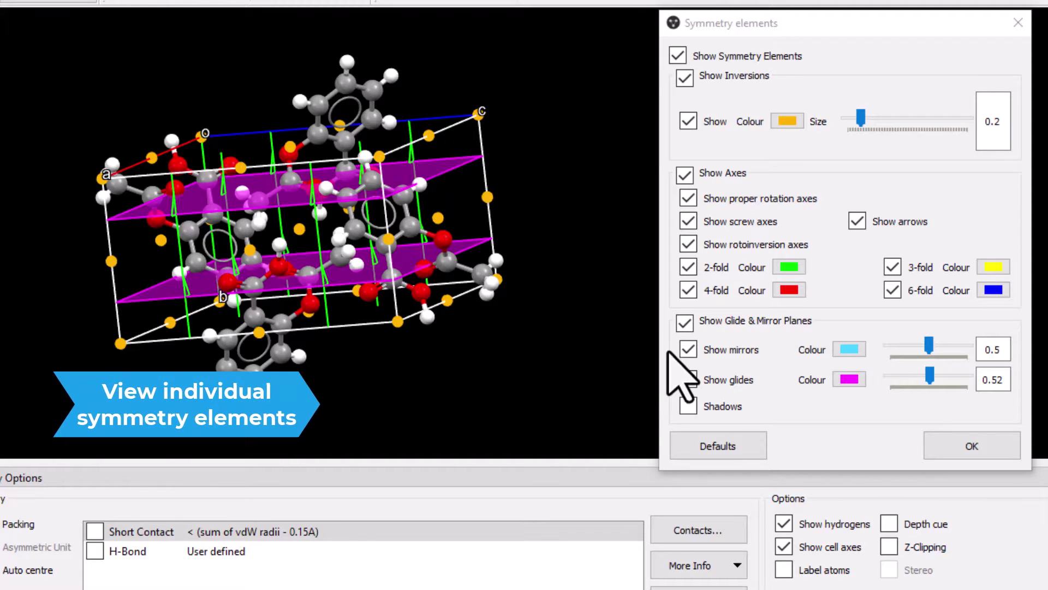
- Toggle the glide planes, screw axes and inversion centres to inspect each symmetry element type, leaving all of them shown
{"action": "left_click", "coordinate": [689, 378]}
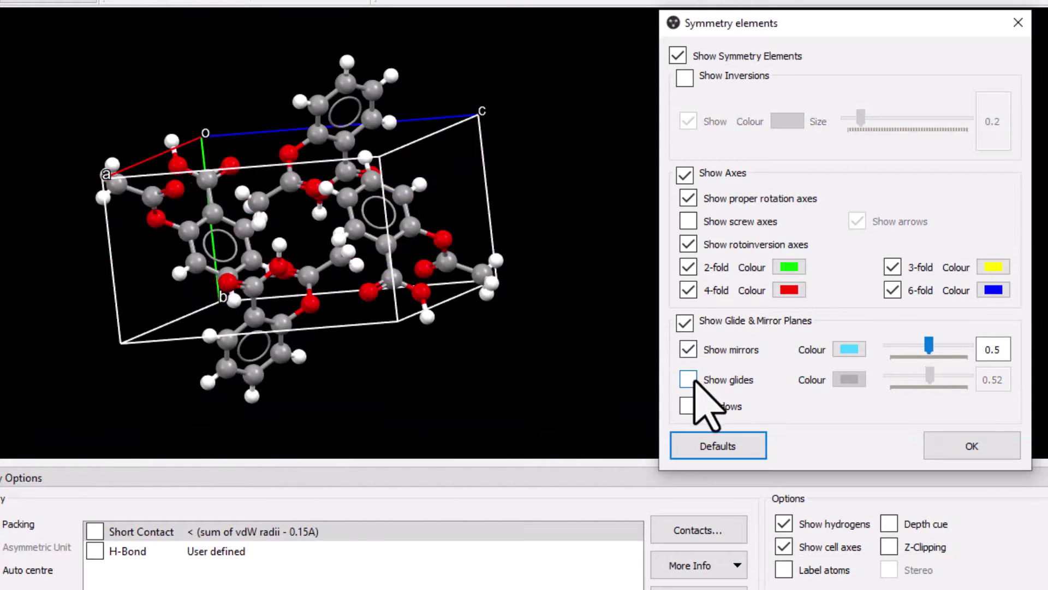
{"action": "left_click", "coordinate": [688, 378]}
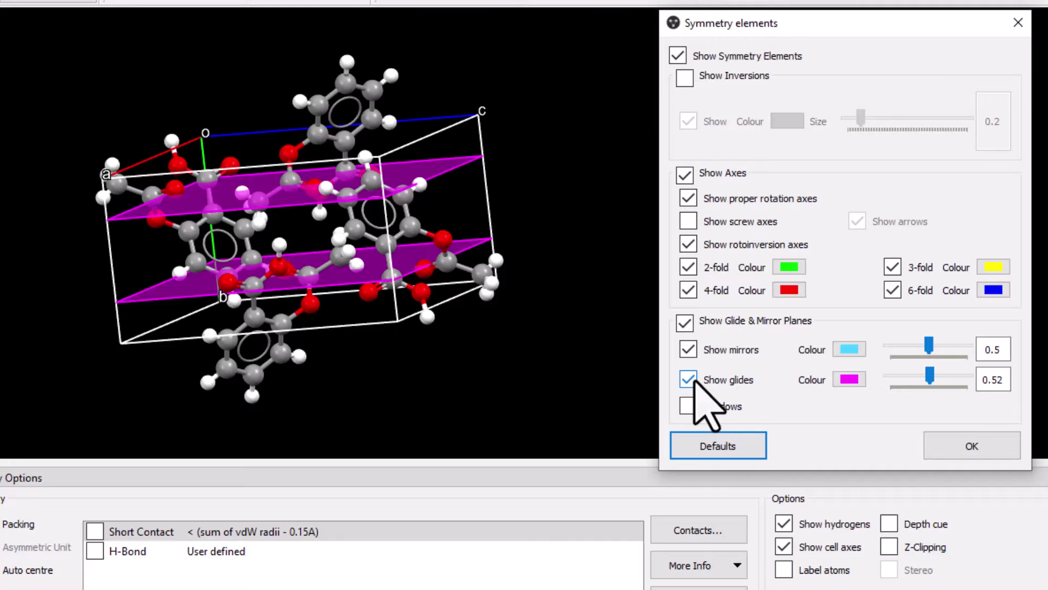
{"action": "left_click", "coordinate": [689, 378]}
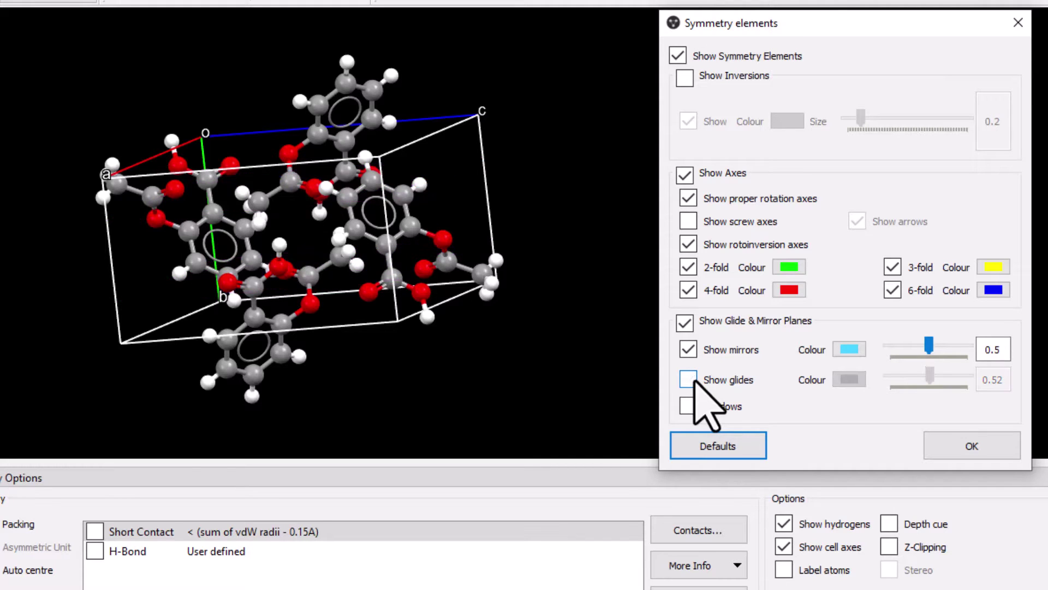
{"action": "left_click", "coordinate": [689, 220]}
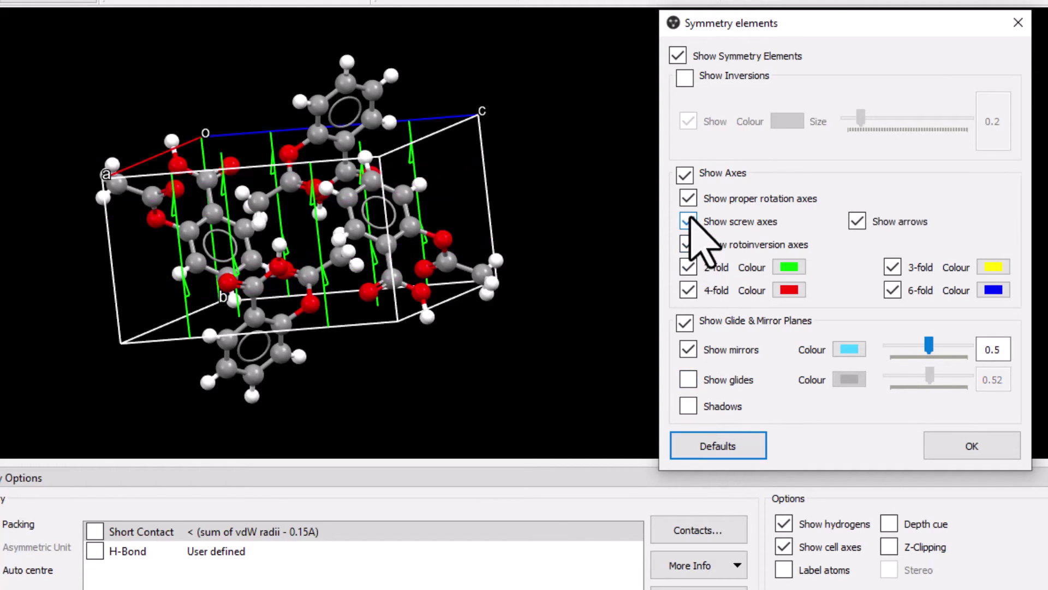
{"action": "left_click", "coordinate": [689, 221]}
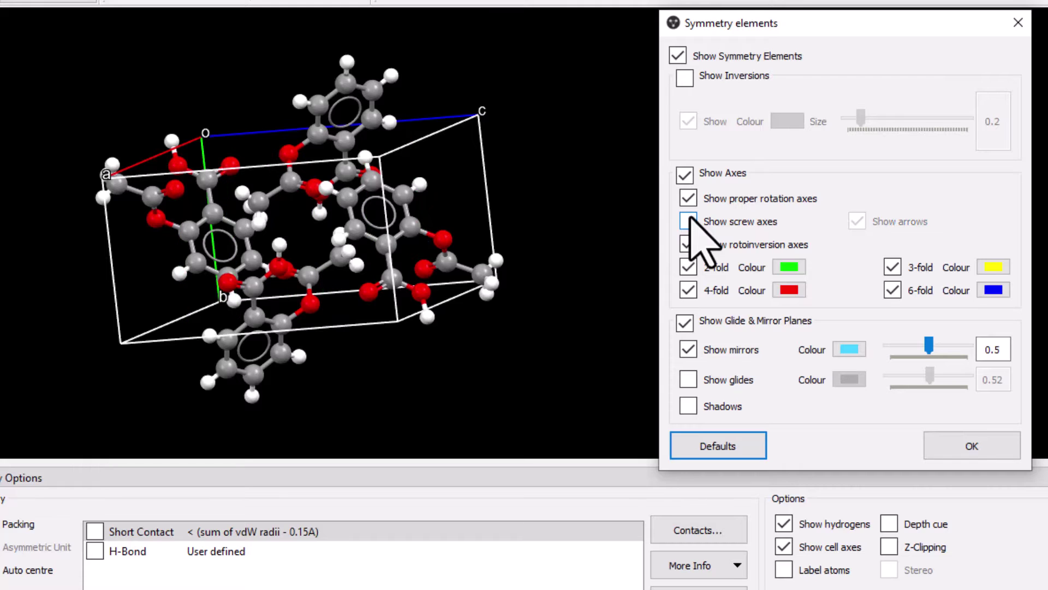
{"action": "left_click", "coordinate": [685, 78]}
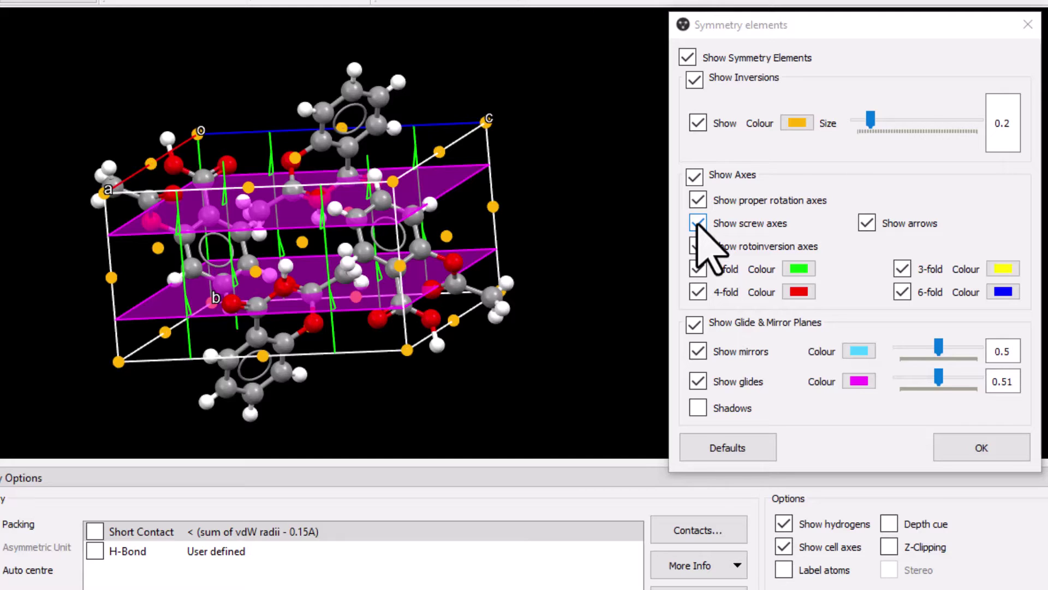
{"action": "left_click", "coordinate": [699, 223]}
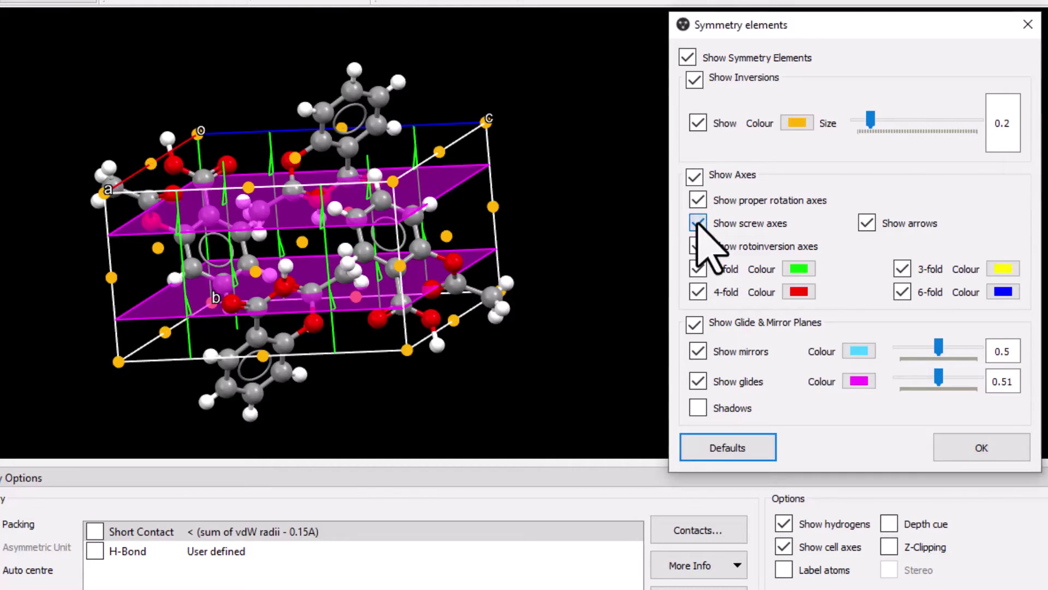
{"action": "left_click", "coordinate": [698, 223]}
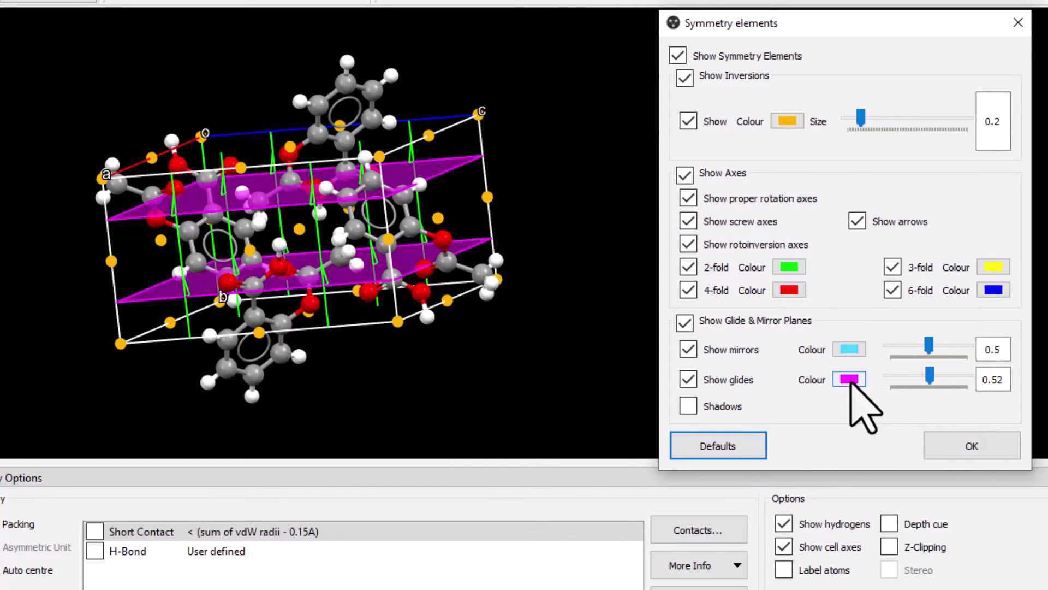
- Confirm #ff00ff as the glide plane colour and set the glides' adjustment value to 0.51
{"action": "left_click", "coordinate": [849, 379]}
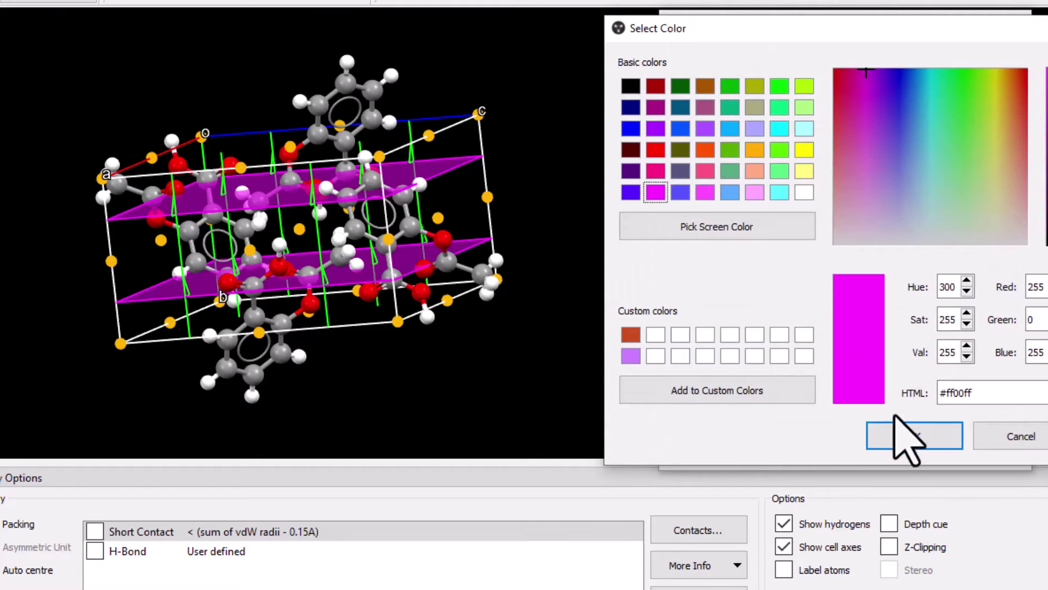
{"action": "left_click", "coordinate": [910, 435]}
{"action": "mouse_move", "coordinate": [930, 372]}
{"action": "left_mouse_down"}
{"action": "mouse_move", "coordinate": [940, 372]}
{"action": "mouse_move", "coordinate": [930, 373]}
{"action": "left_mouse_up"}
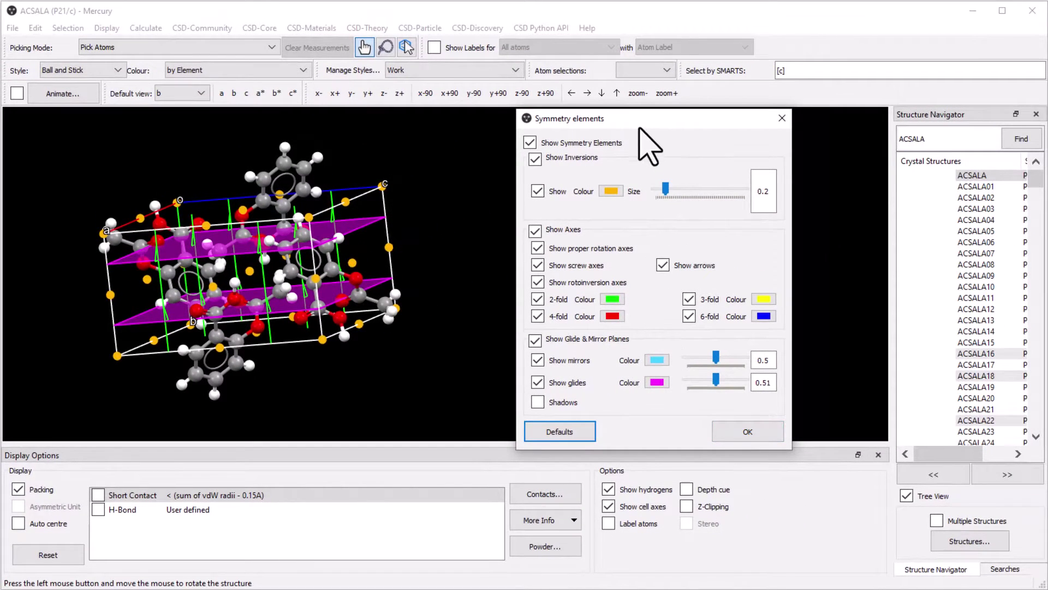
- Hide all symmetry elements and move their settings dialog clear of the structure
{"action": "left_click_drag", "start_coordinate": [645, 124], "coordinate": [732, 123]}
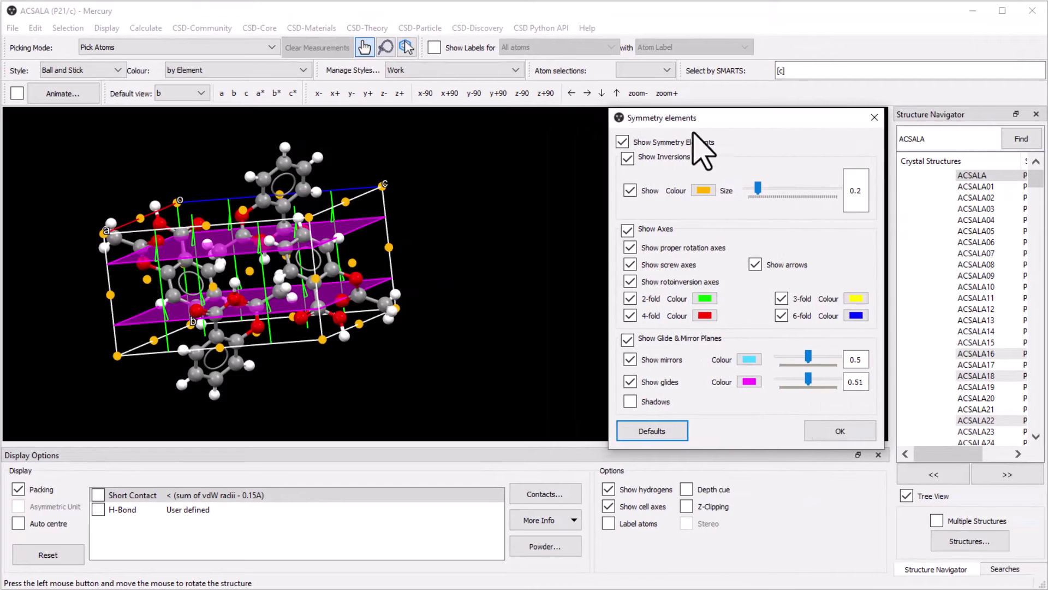
{"action": "left_click", "coordinate": [621, 142]}
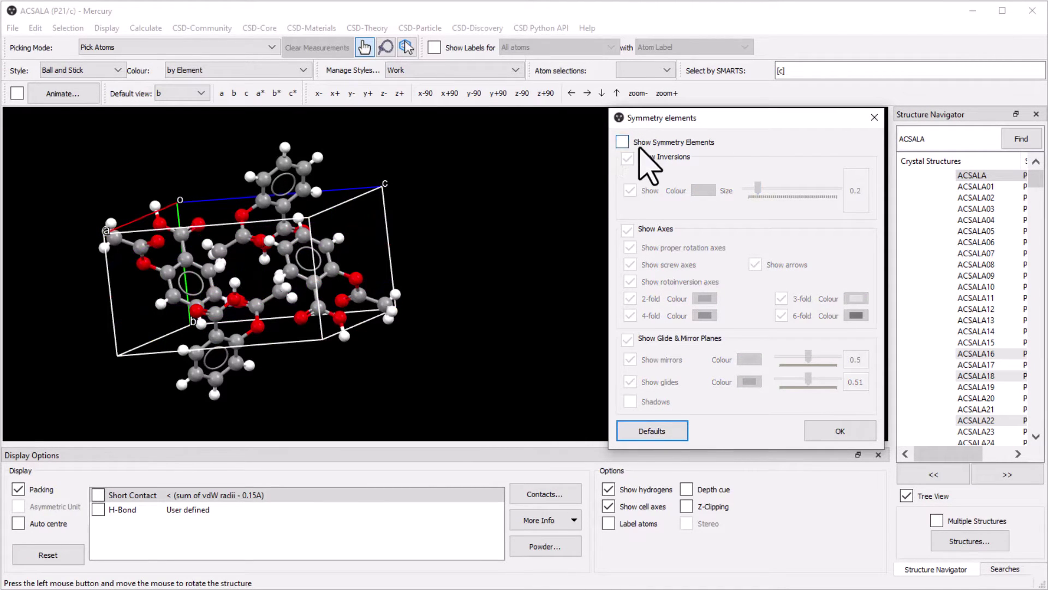
{"action": "left_click_drag", "start_coordinate": [681, 118], "coordinate": [820, 118]}
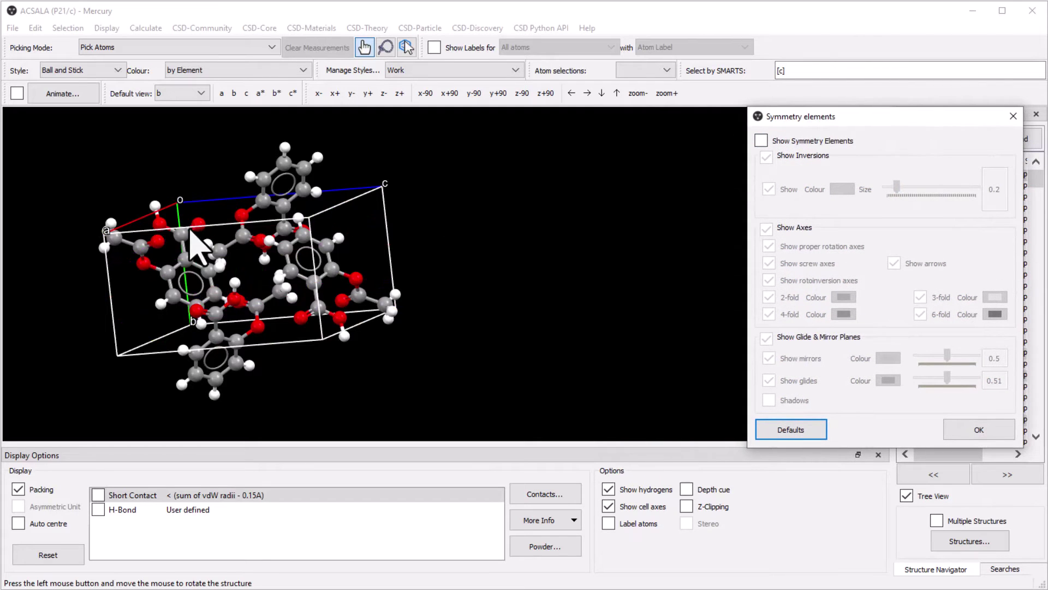
- Colour the packed molecules by symmetry equivalence and inspect them from another angle
{"action": "left_click", "coordinate": [262, 71]}
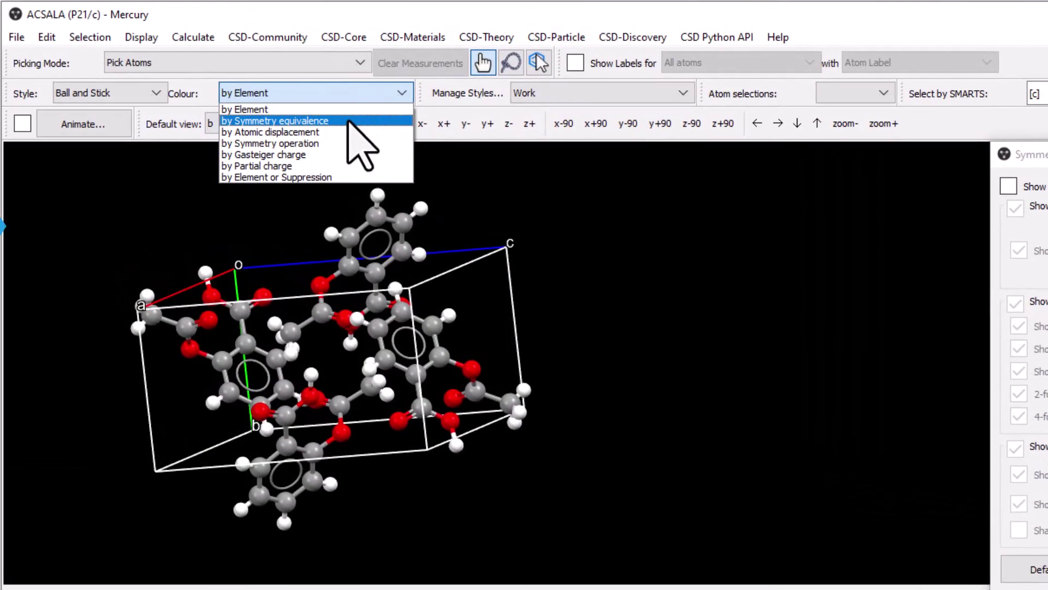
{"action": "left_click", "coordinate": [350, 122]}
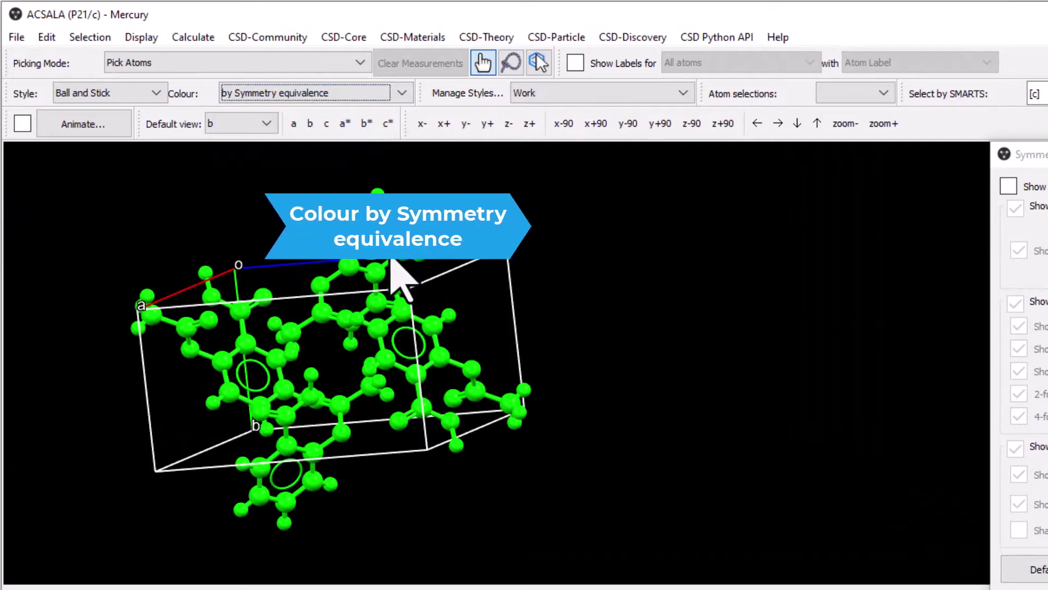
{"action": "left_click_drag", "start_coordinate": [457, 227], "coordinate": [516, 282]}
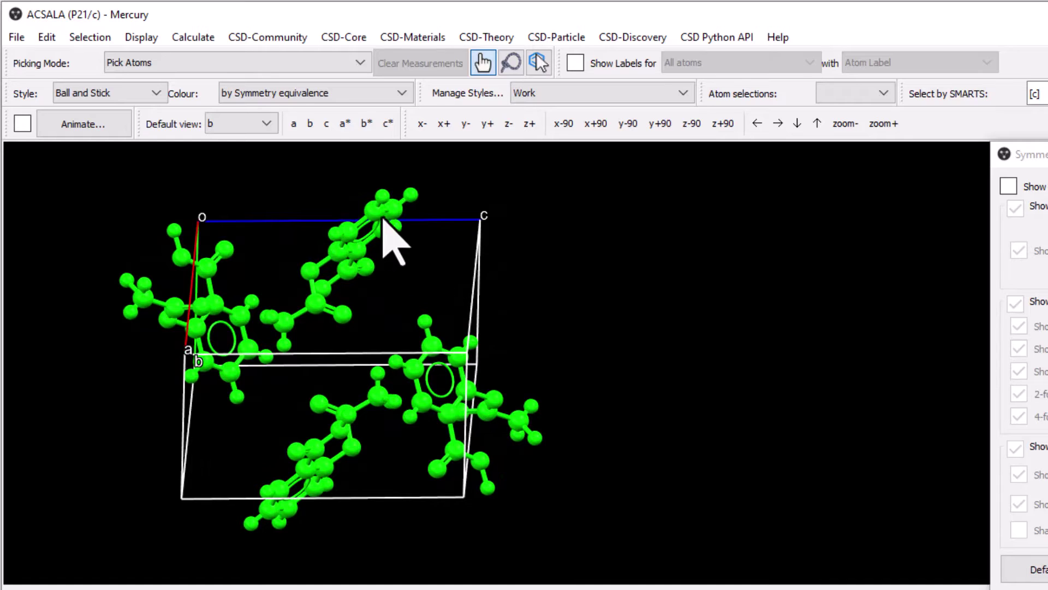
- Colour the packed molecules by symmetry operation
{"action": "left_click", "coordinate": [299, 91]}
{"action": "left_click", "coordinate": [298, 92]}
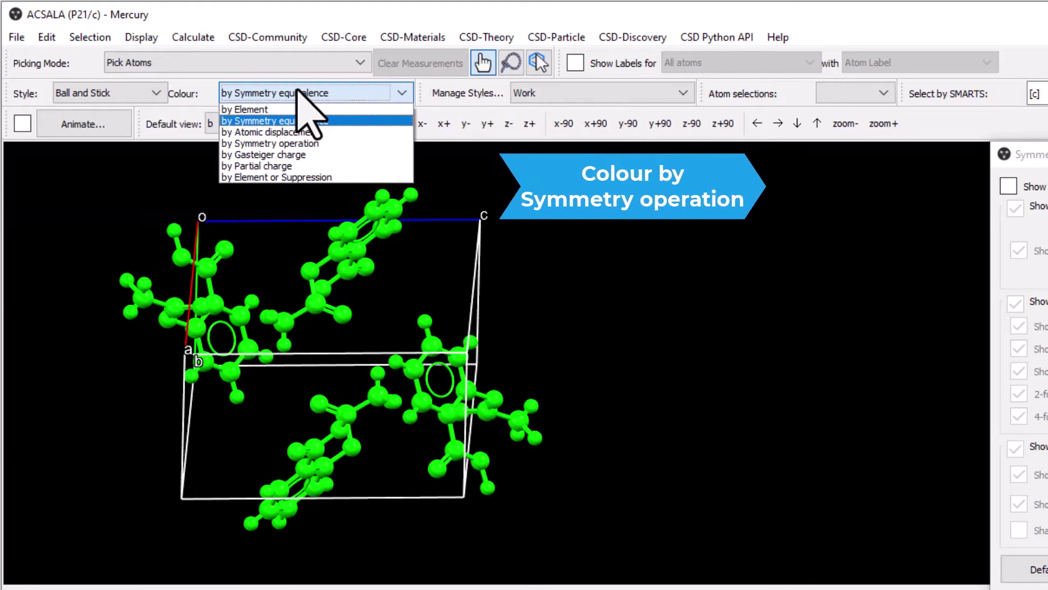
{"action": "left_click", "coordinate": [305, 143]}
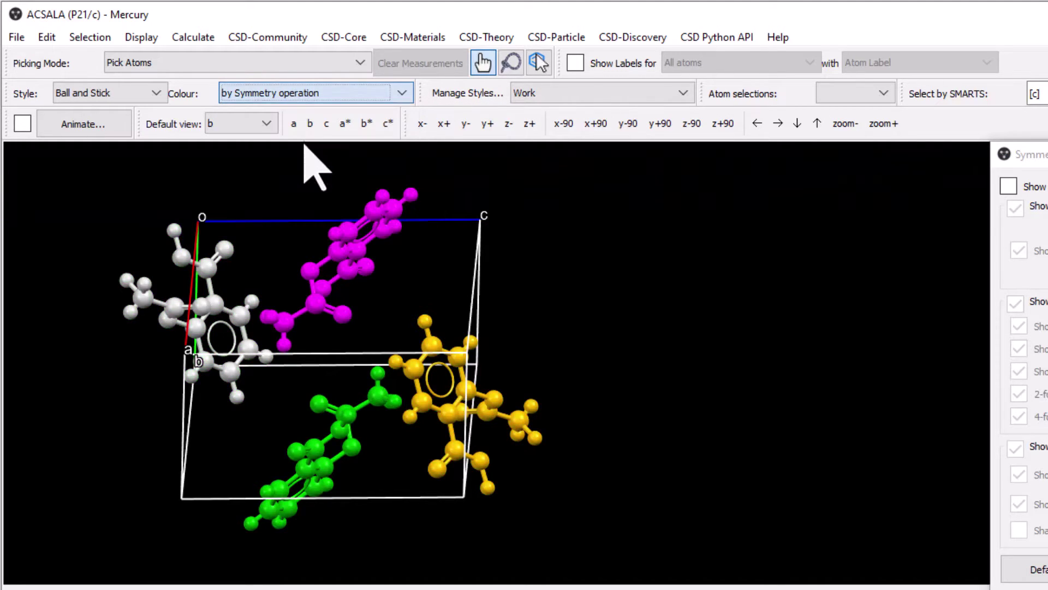
{"action": "left_click_drag", "start_coordinate": [362, 374], "coordinate": [355, 319]}
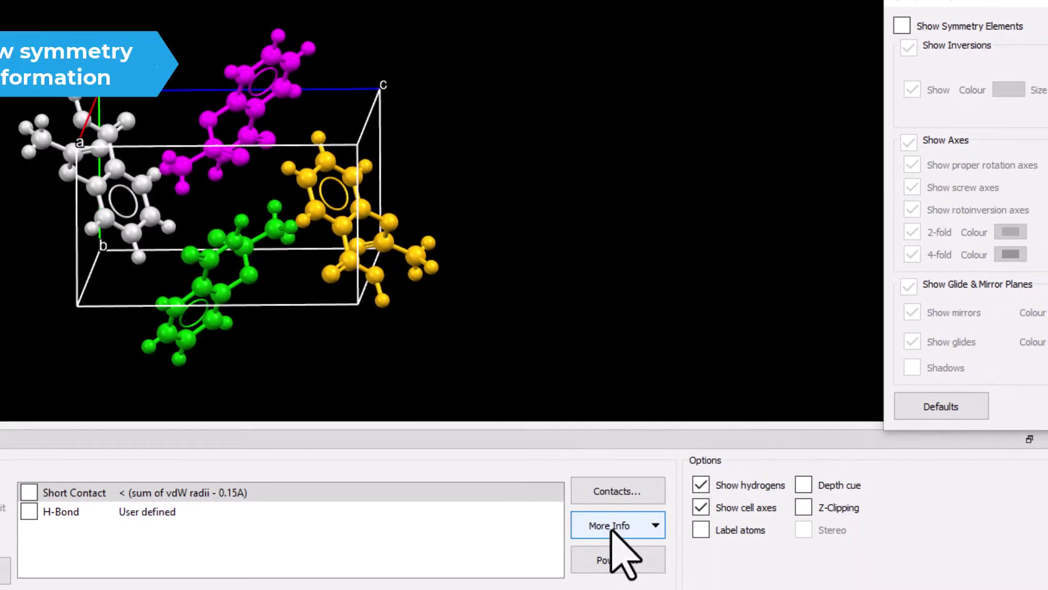
- Open the symmetry operators list for ACSALA beside the structure and review its column customisation, keeping the selected items
{"action": "left_click", "coordinate": [611, 525]}
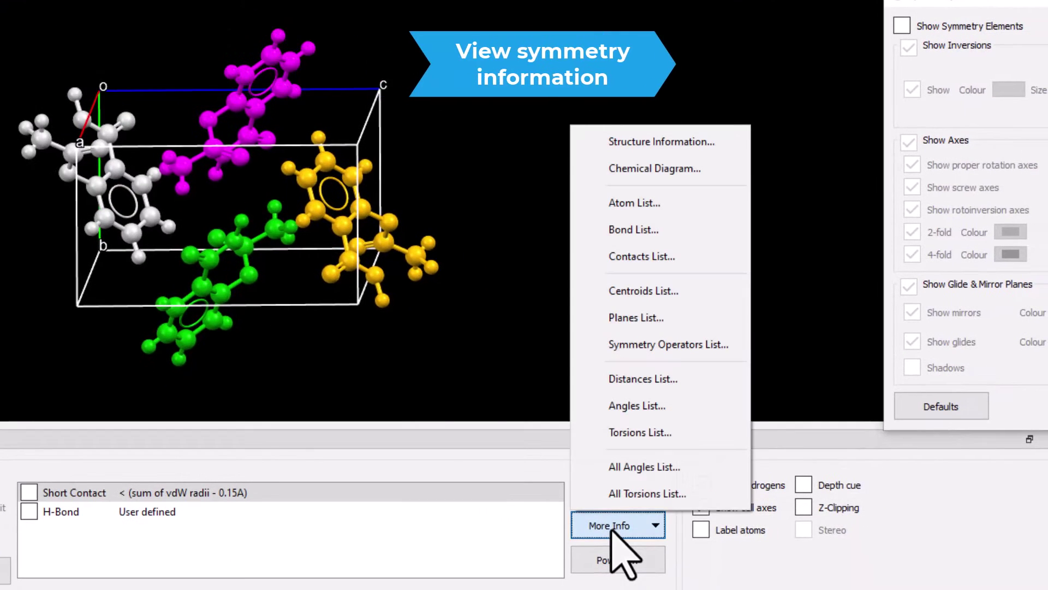
{"action": "left_click", "coordinate": [634, 345]}
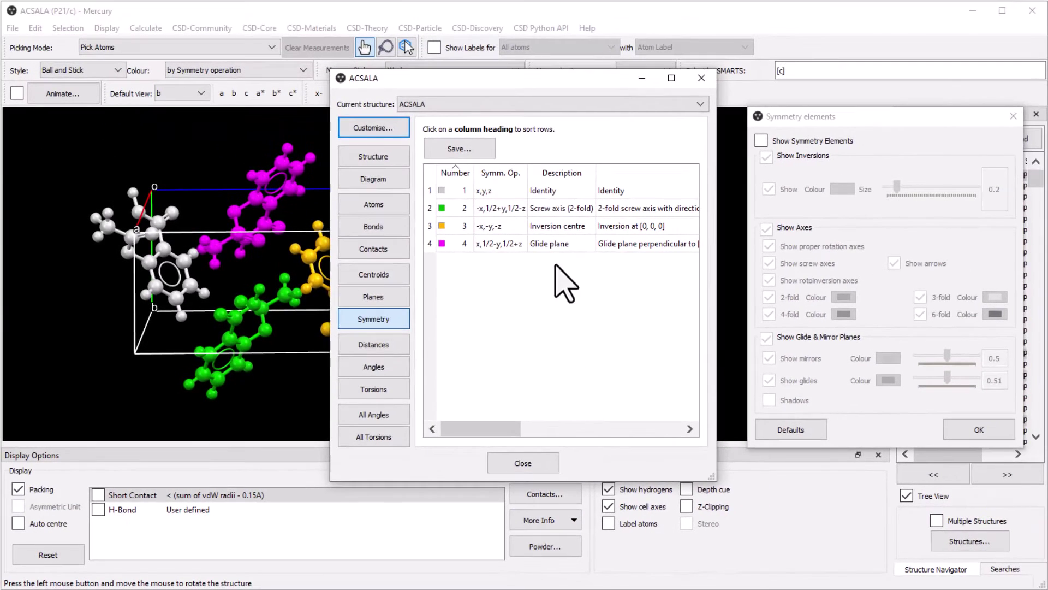
{"action": "left_click_drag", "start_coordinate": [549, 92], "coordinate": [650, 118]}
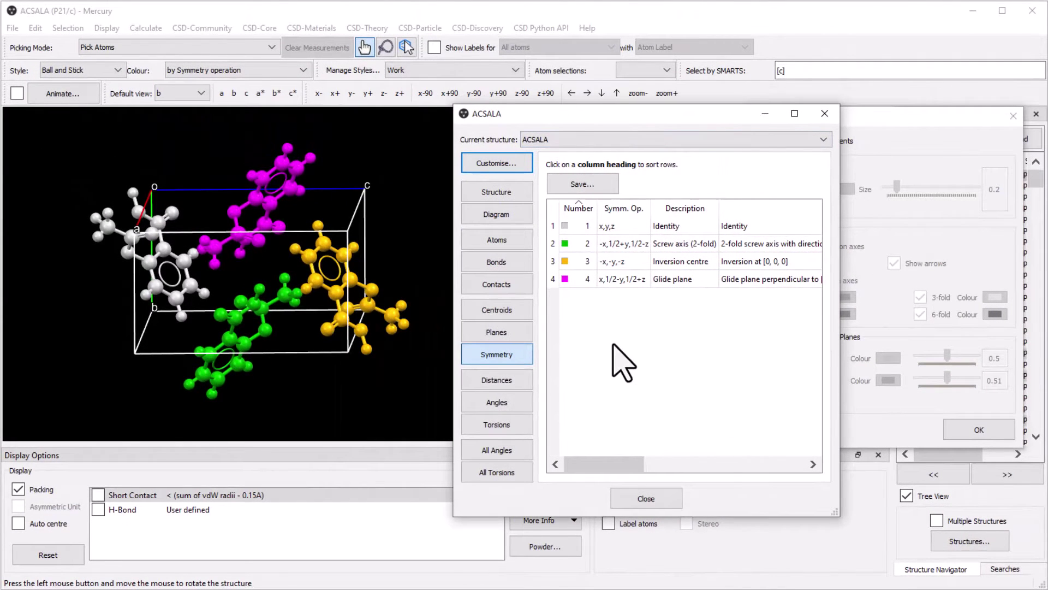
{"action": "mouse_move", "coordinate": [610, 462]}
{"action": "left_mouse_down"}
{"action": "mouse_move", "coordinate": [760, 466]}
{"action": "mouse_move", "coordinate": [603, 468]}
{"action": "left_mouse_up"}
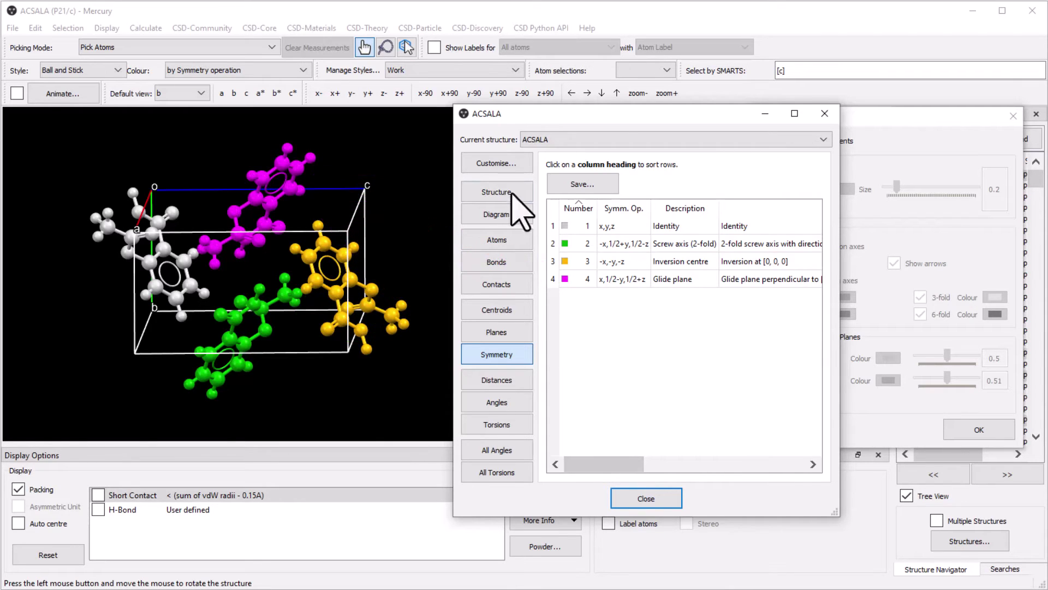
{"action": "left_click", "coordinate": [491, 162]}
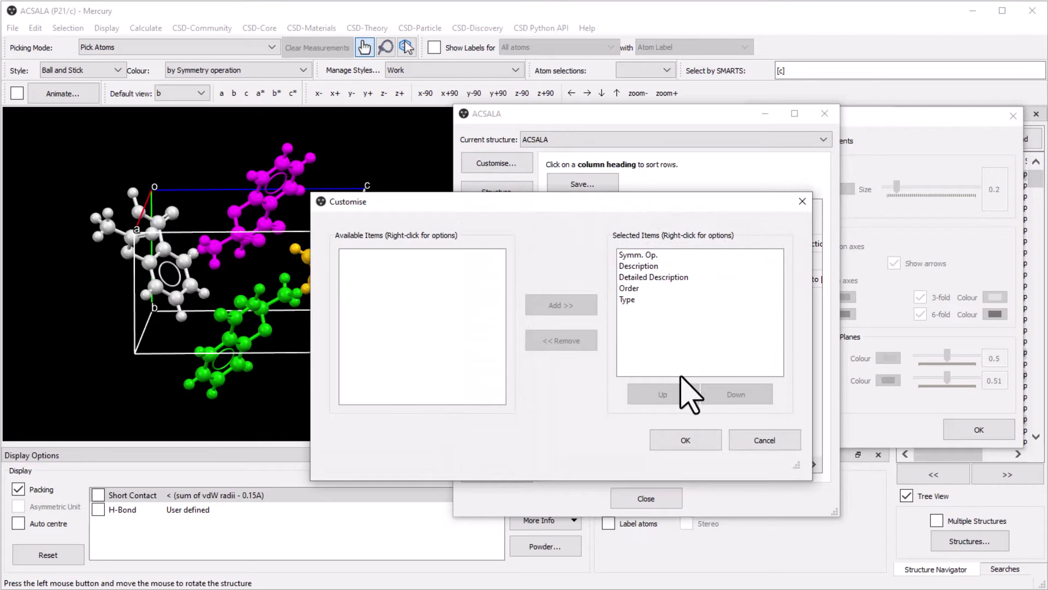
{"action": "left_click", "coordinate": [686, 440]}
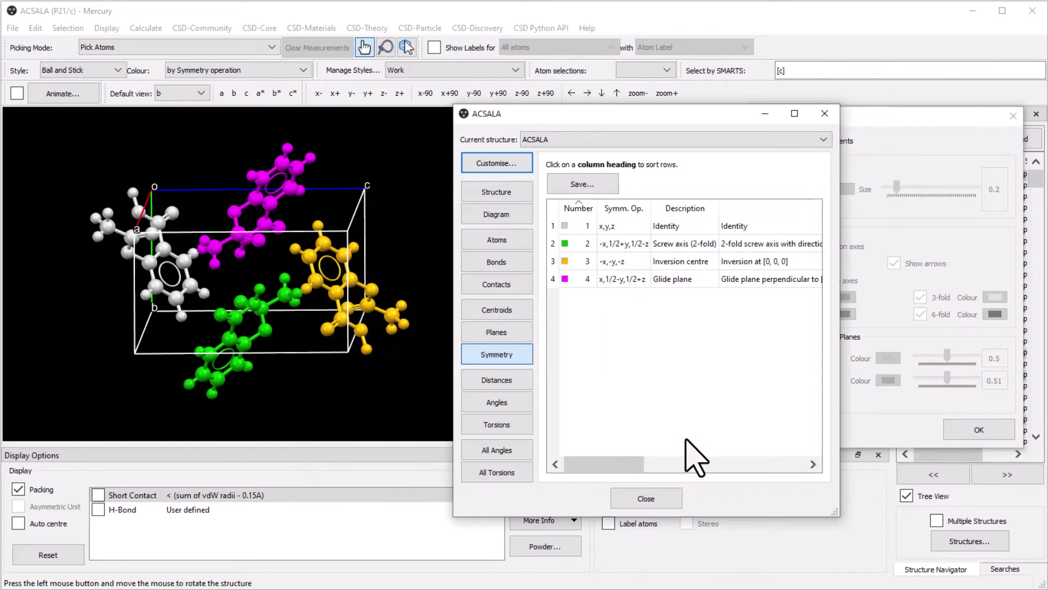
- Show the symmetry elements again over the molecules coloured by symmetry operation
{"action": "left_click", "coordinate": [880, 121]}
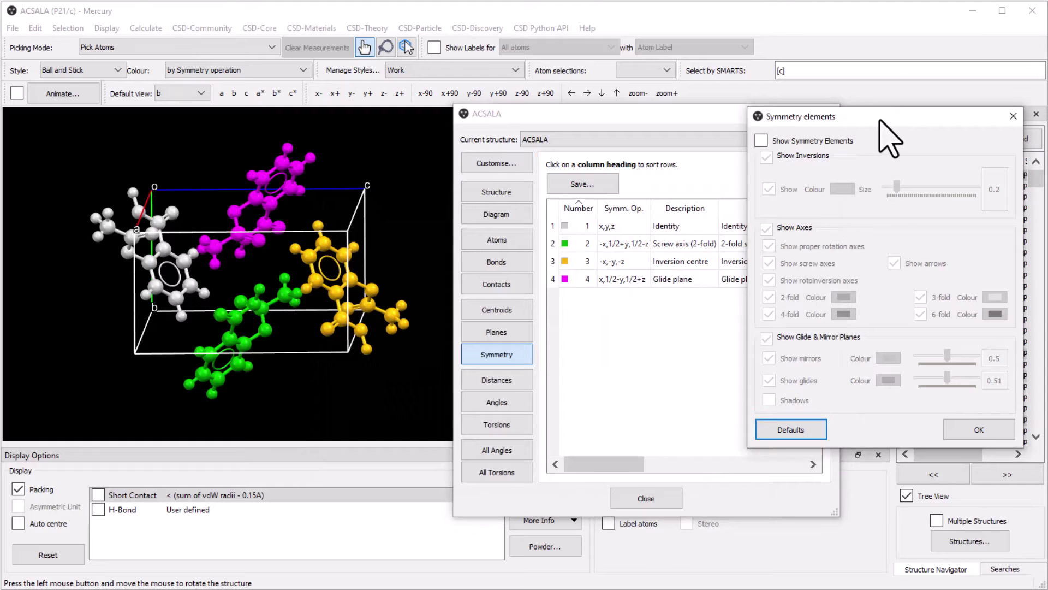
{"action": "left_click", "coordinate": [763, 141]}
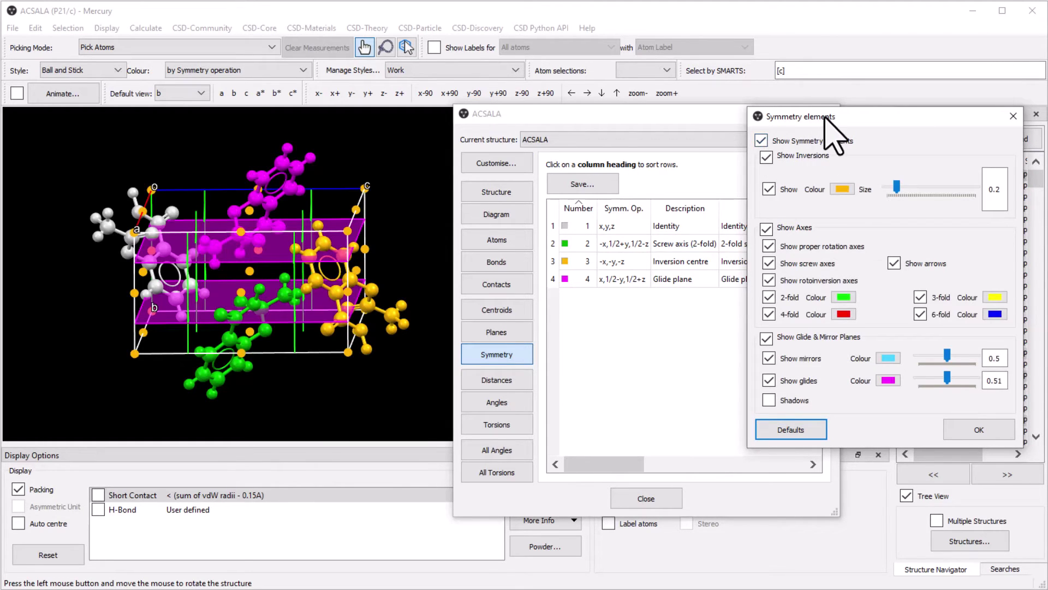
- Move the symmetry elements settings off the operator descriptions and compare the list with the elements drawn in the ACSALA cell
{"action": "left_click_drag", "start_coordinate": [826, 119], "coordinate": [741, 146]}
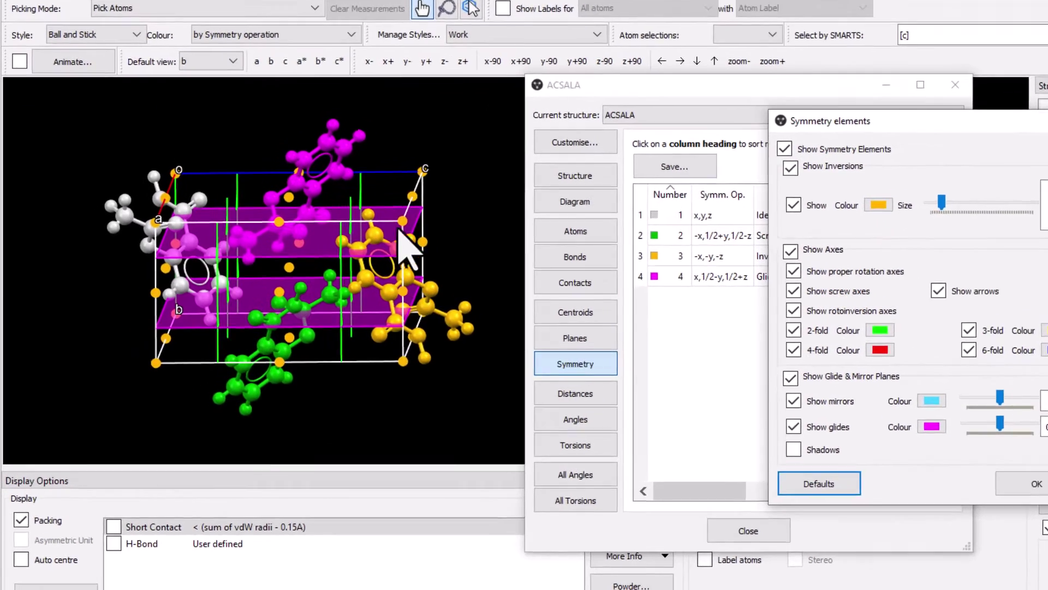
{"action": "left_click", "coordinate": [358, 198]}
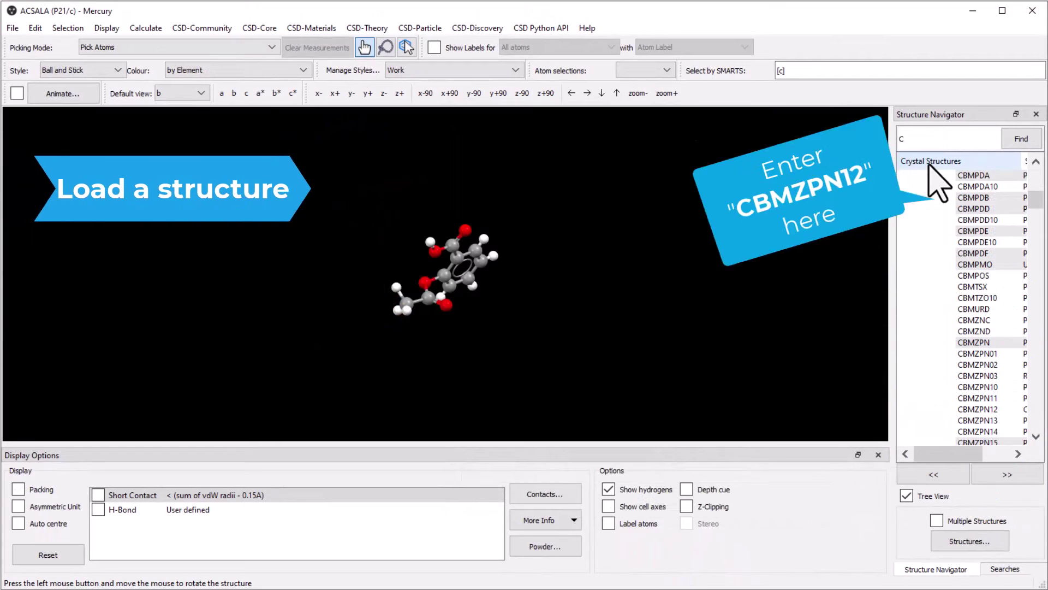
- Load the structure CBMZPN12 and turn on packing, with the whole unit cell in view
{"action": "type", "text": "BMZPN12"}
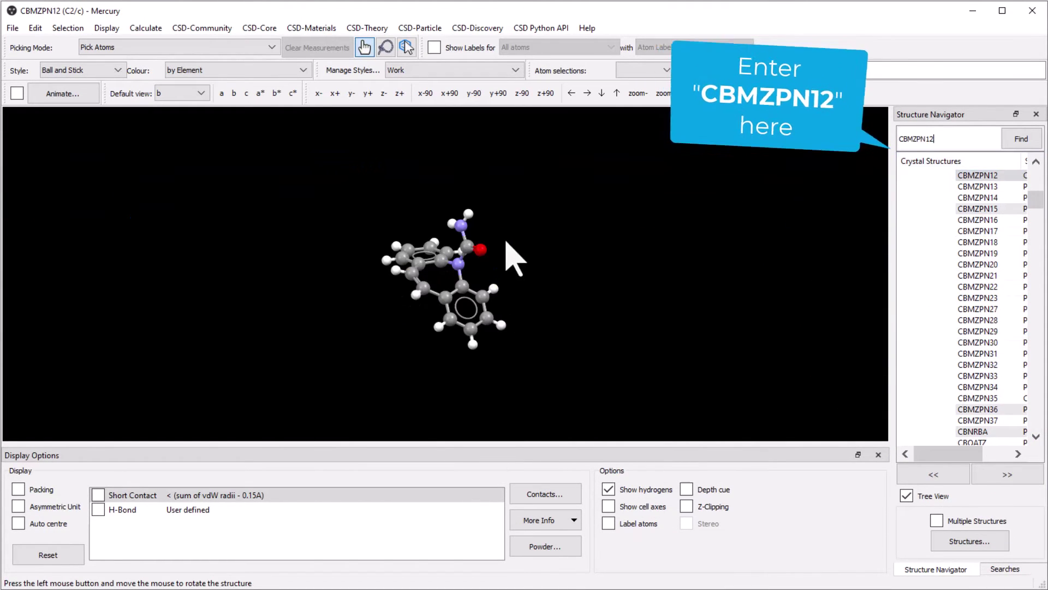
{"action": "left_click_drag", "start_coordinate": [508, 250], "coordinate": [531, 252]}
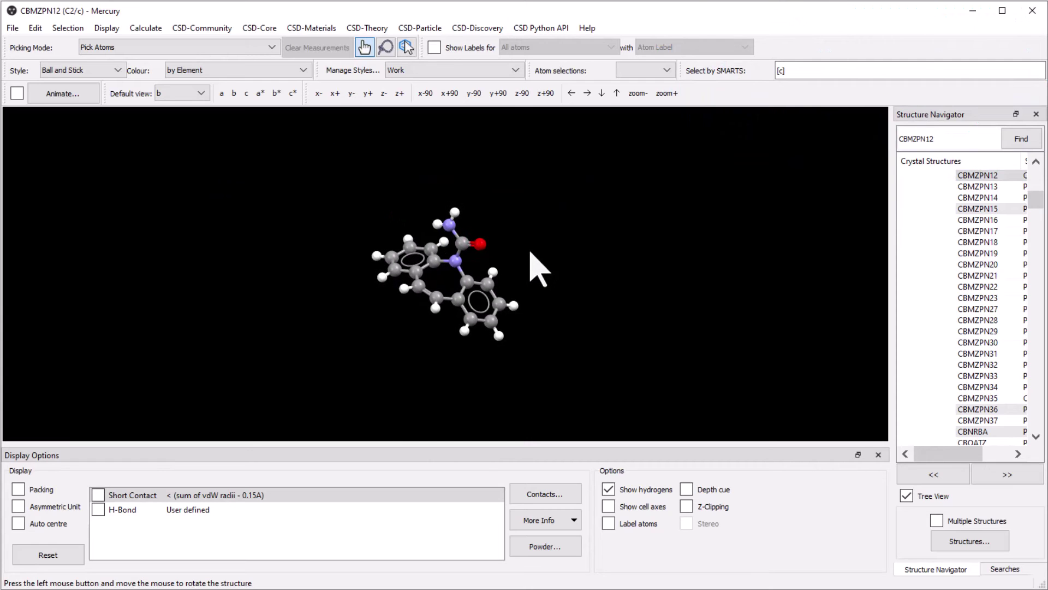
{"action": "left_click", "coordinate": [18, 489]}
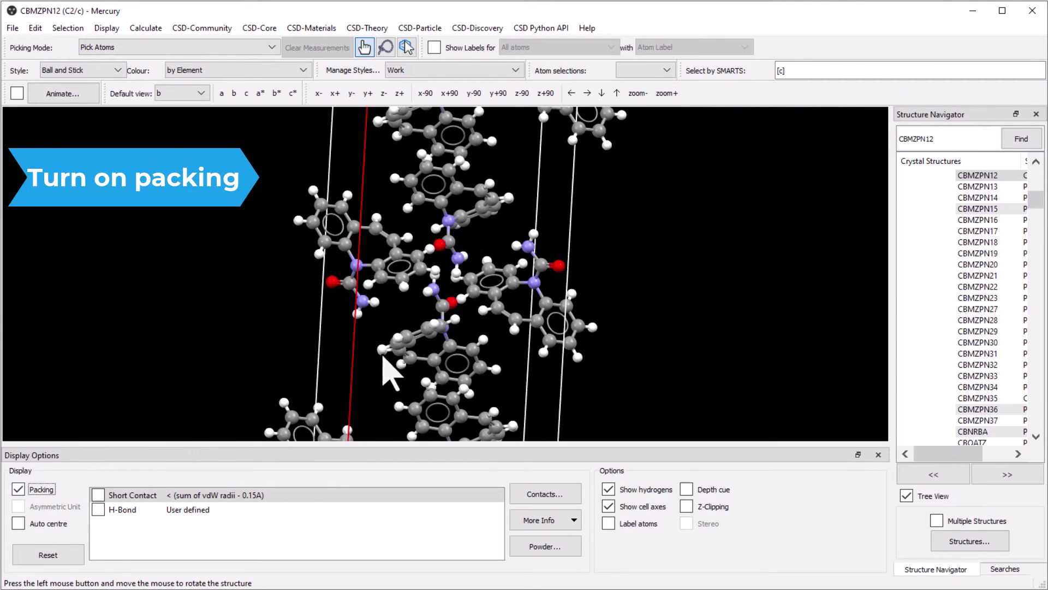
{"action": "left_click_drag", "start_coordinate": [384, 358], "coordinate": [261, 312]}
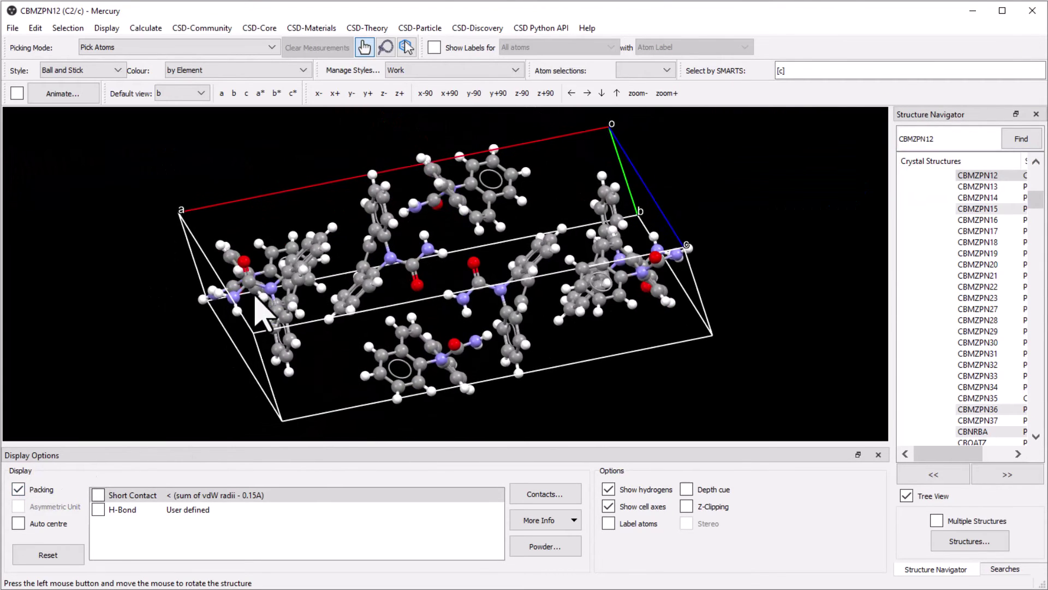
{"action": "scroll", "coordinate": [261, 313], "scroll_direction": "down", "scroll_amount": 3}
{"action": "middle_click_drag", "start_coordinate": [416, 328], "coordinate": [247, 326]}
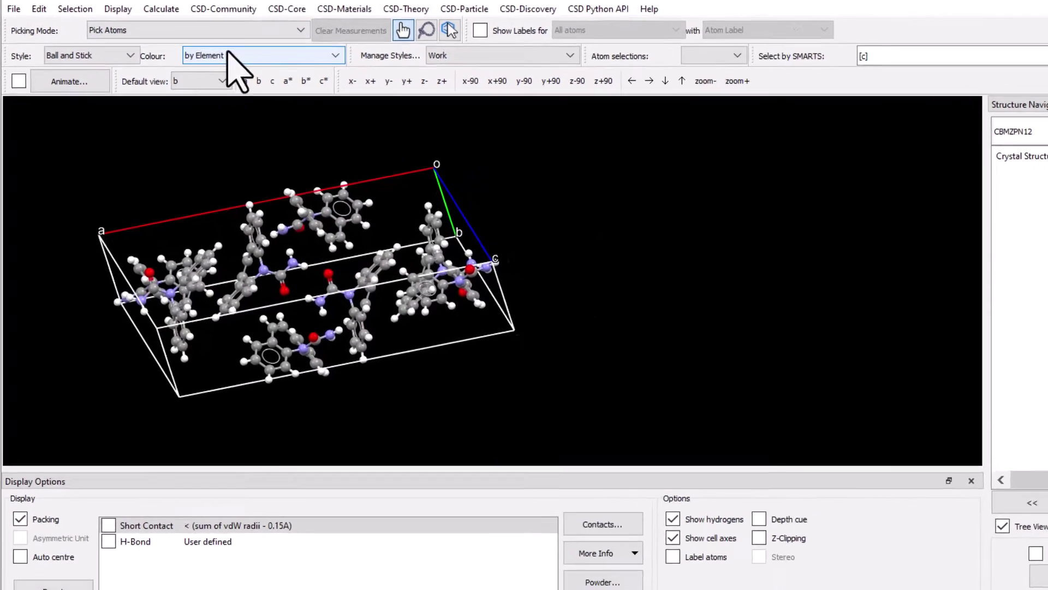
- Colour the packed CBMZPN12 molecules by symmetry operation
{"action": "left_click", "coordinate": [205, 69]}
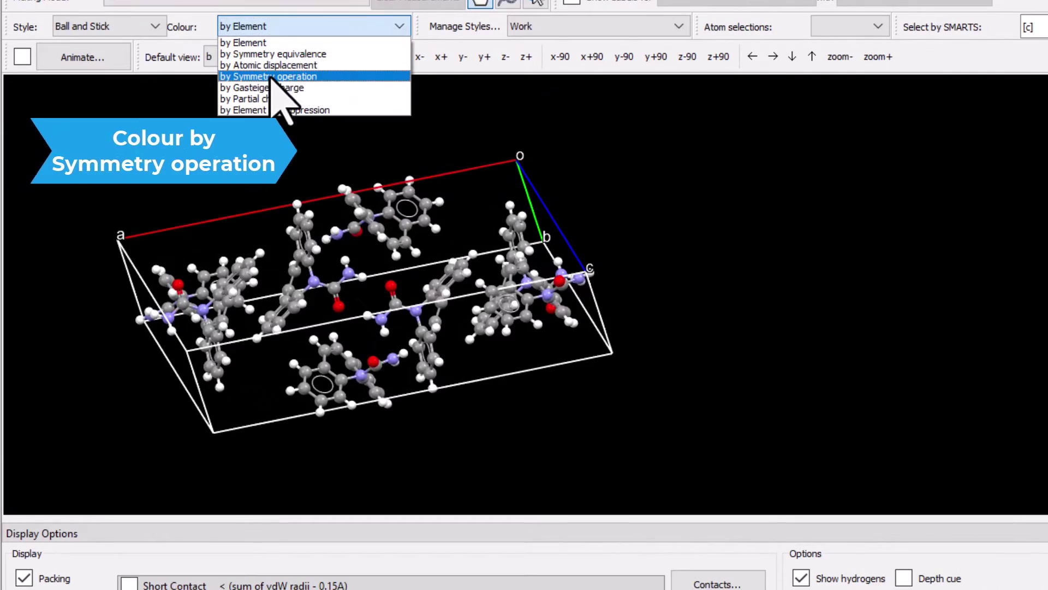
{"action": "left_click", "coordinate": [267, 77]}
{"action": "left_click_drag", "start_coordinate": [434, 241], "coordinate": [440, 218]}
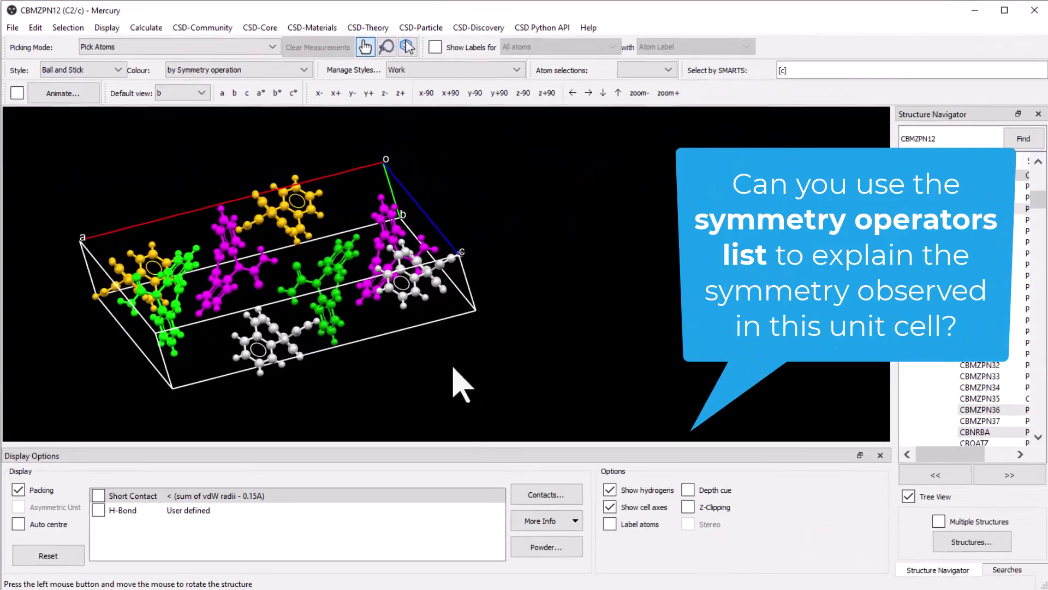
- Open the symmetry operators list for CBMZPN12 beside the structure and compare it with the coloured molecules from another angle
{"action": "left_click", "coordinate": [540, 520]}
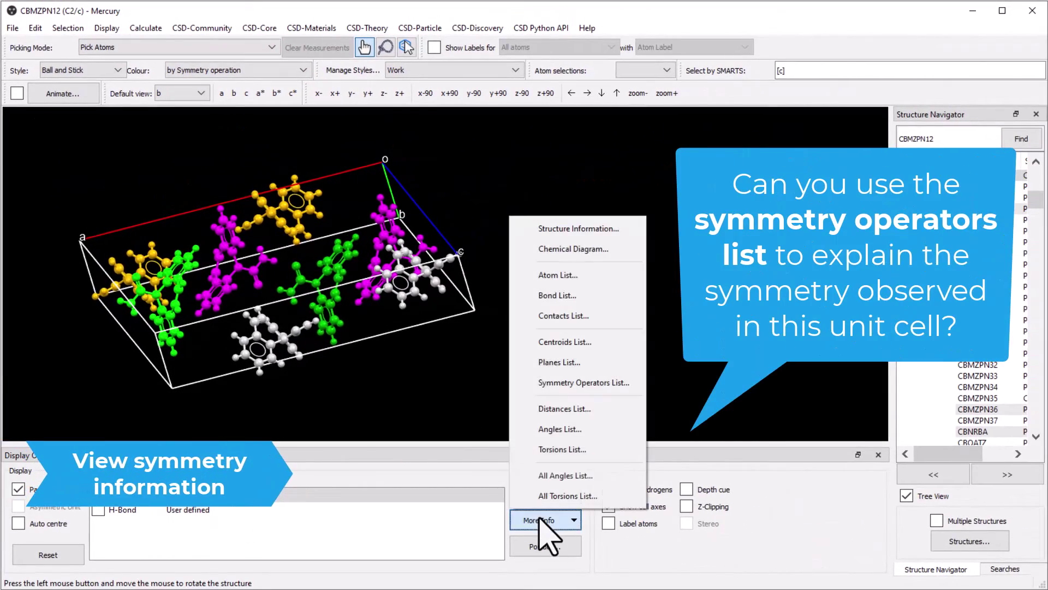
{"action": "left_click", "coordinate": [543, 382]}
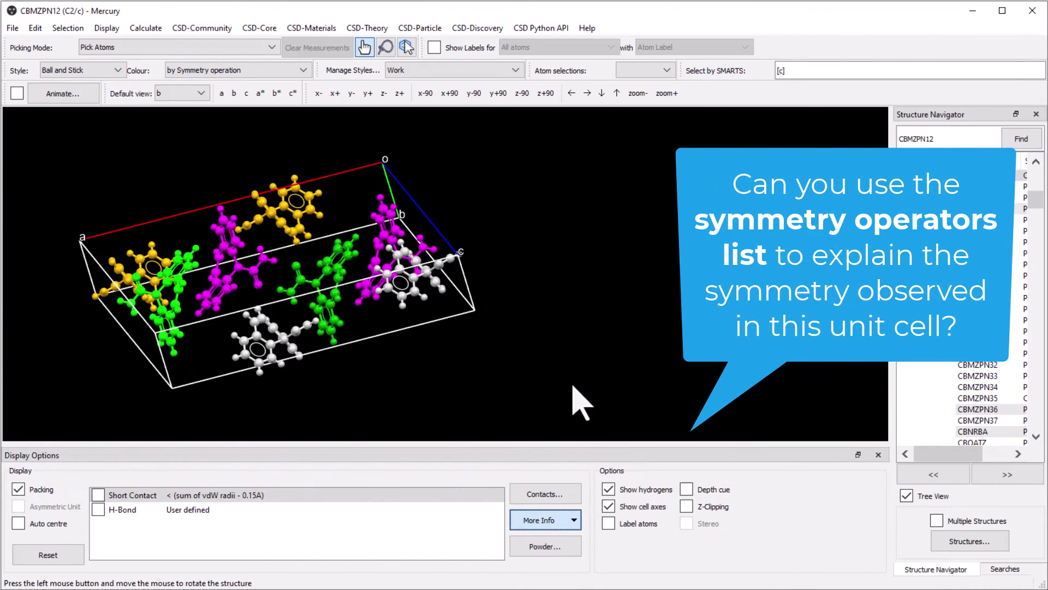
{"action": "left_click_drag", "start_coordinate": [655, 104], "coordinate": [693, 117]}
{"action": "left_click_drag", "start_coordinate": [303, 260], "coordinate": [312, 327]}
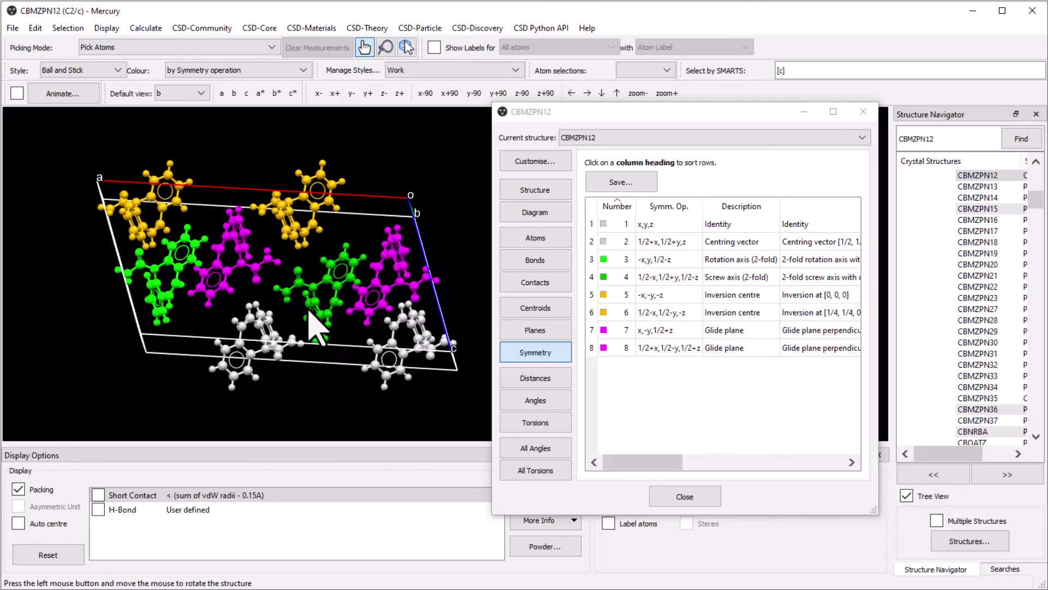